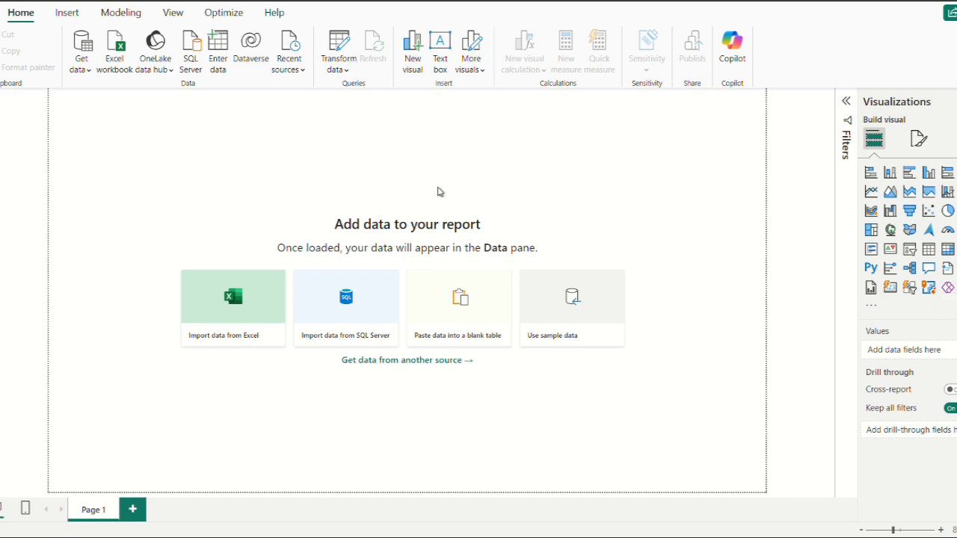
# Connect to the Excel workbook Sales_Data1 in the PROJECT folder as a data source
pyautogui.click(80, 62)
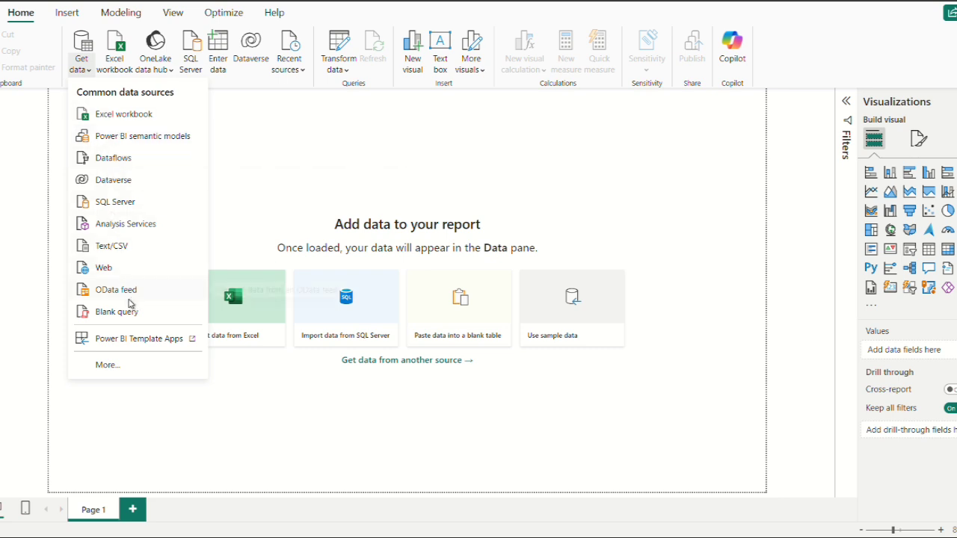
pyautogui.click(123, 114)
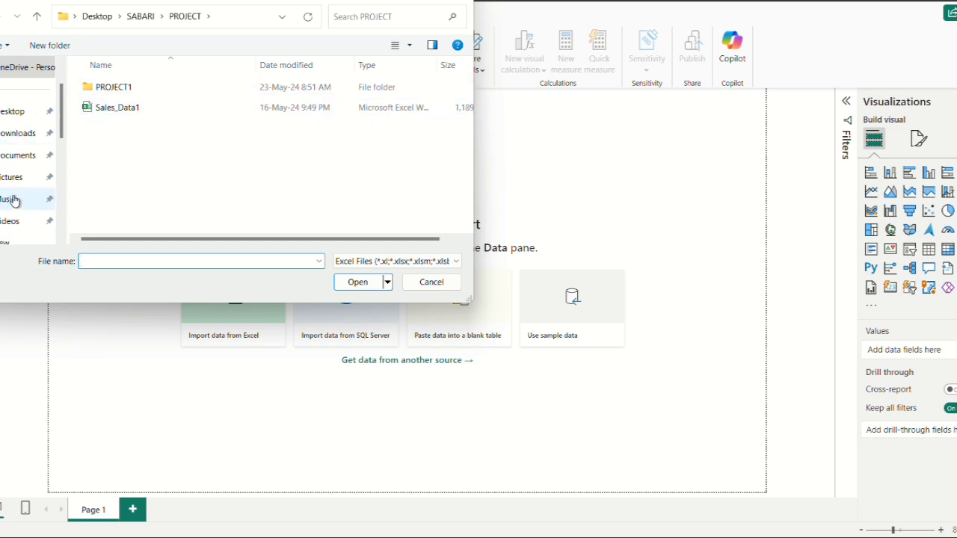
pyautogui.click(117, 111)
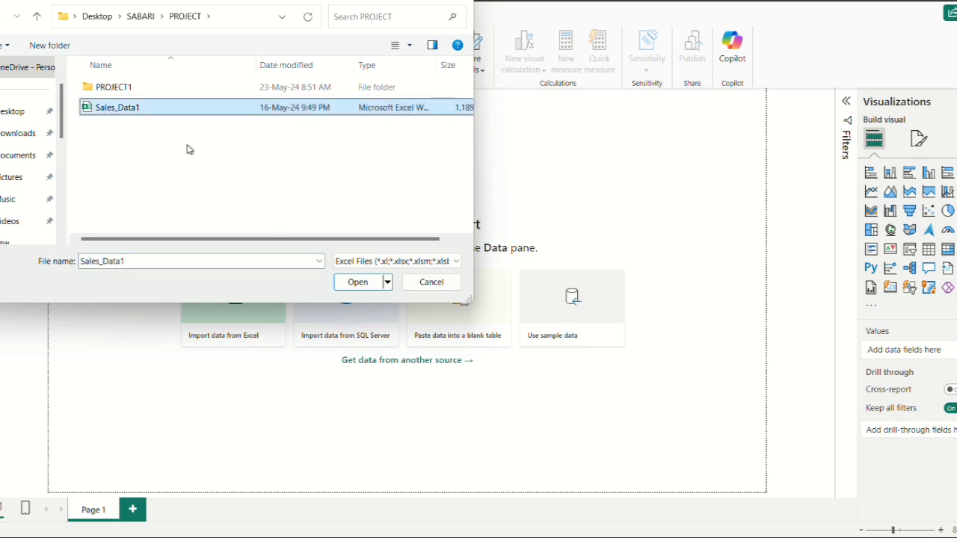
pyautogui.click(351, 282)
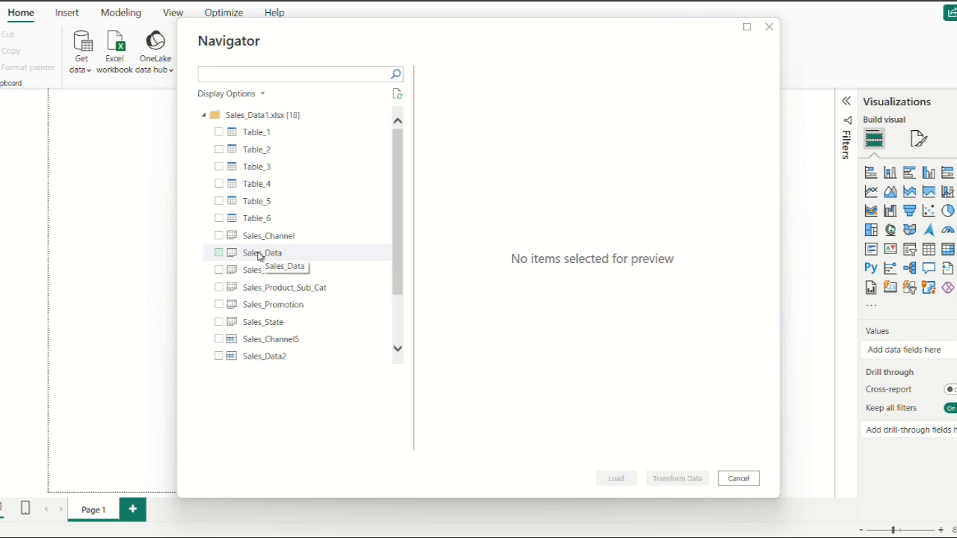
# Load the Sales_Channel, Sales_Data, Sales_Product, Sales_Product_Sub_Cat, Sales_Promotion and Sales_State sheets into the report
pyautogui.click(218, 237)
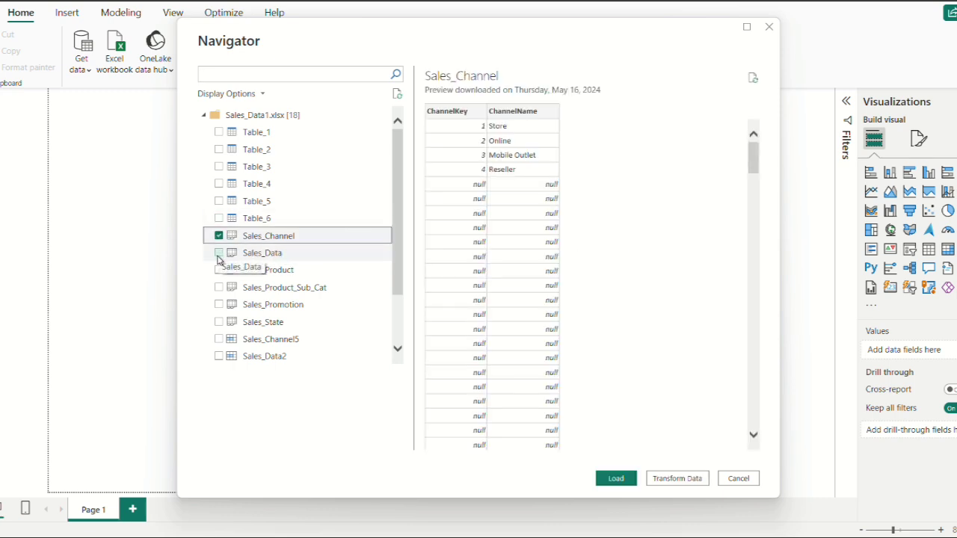
pyautogui.click(218, 254)
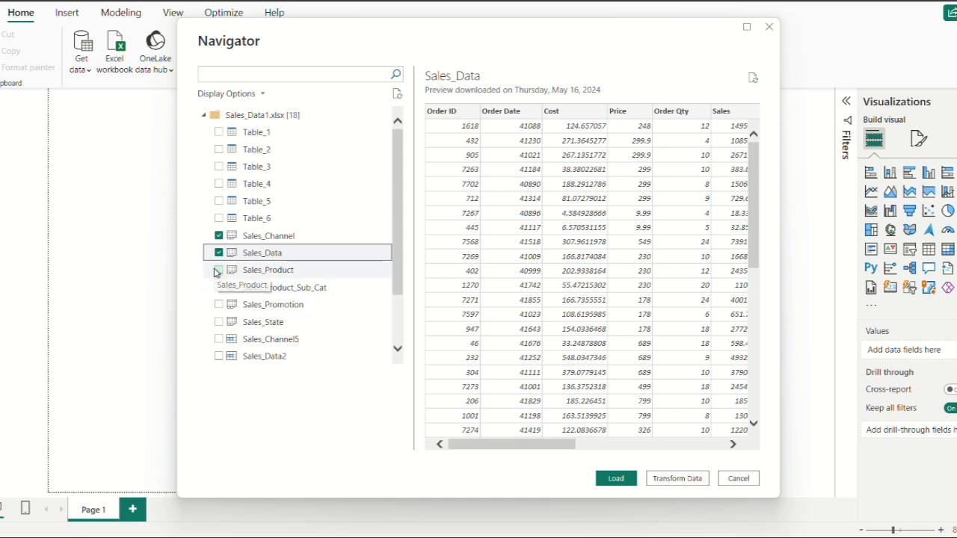
pyautogui.click(217, 272)
pyautogui.click(219, 271)
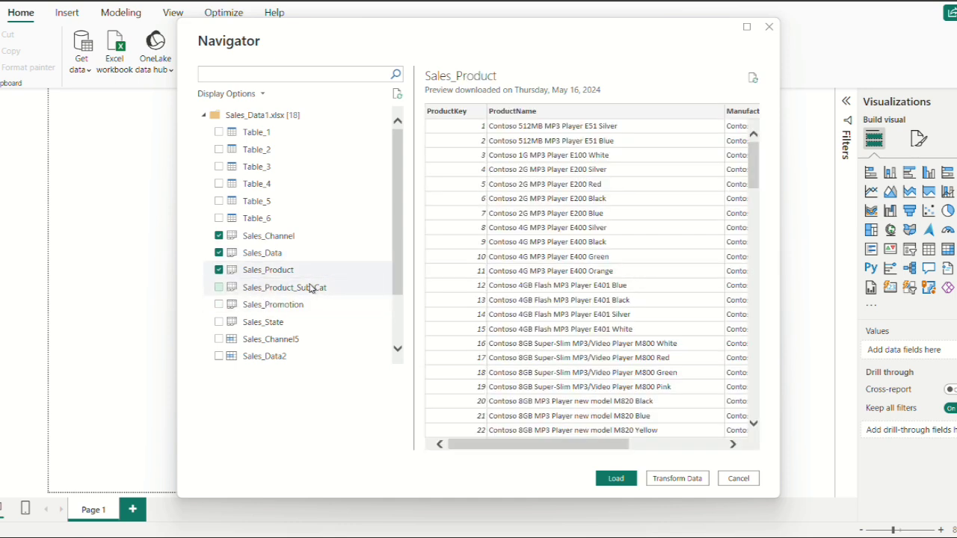
pyautogui.click(220, 288)
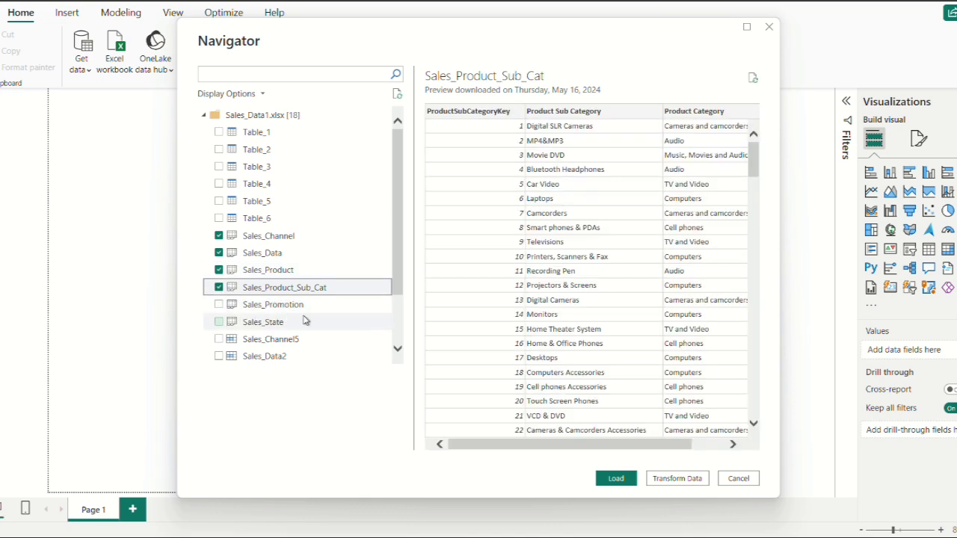
pyautogui.click(220, 307)
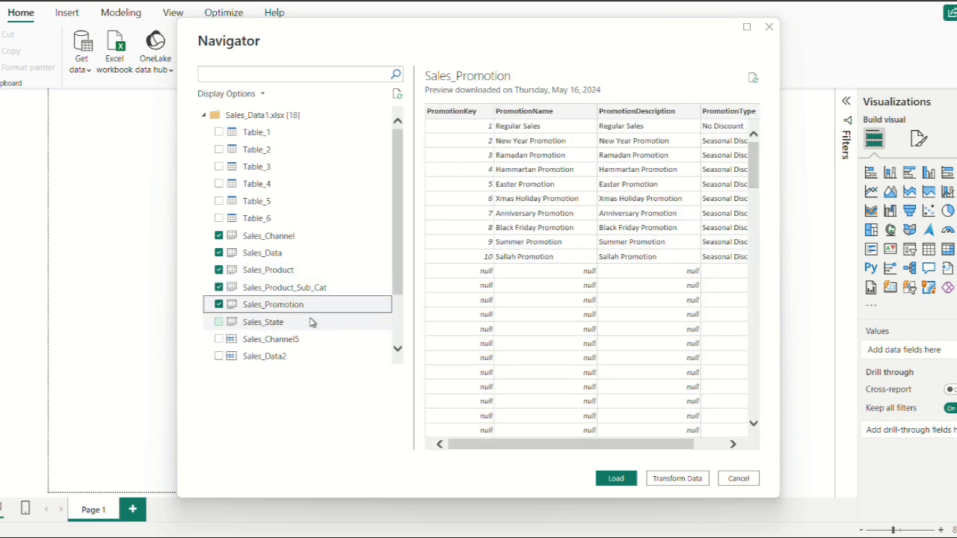
pyautogui.click(220, 322)
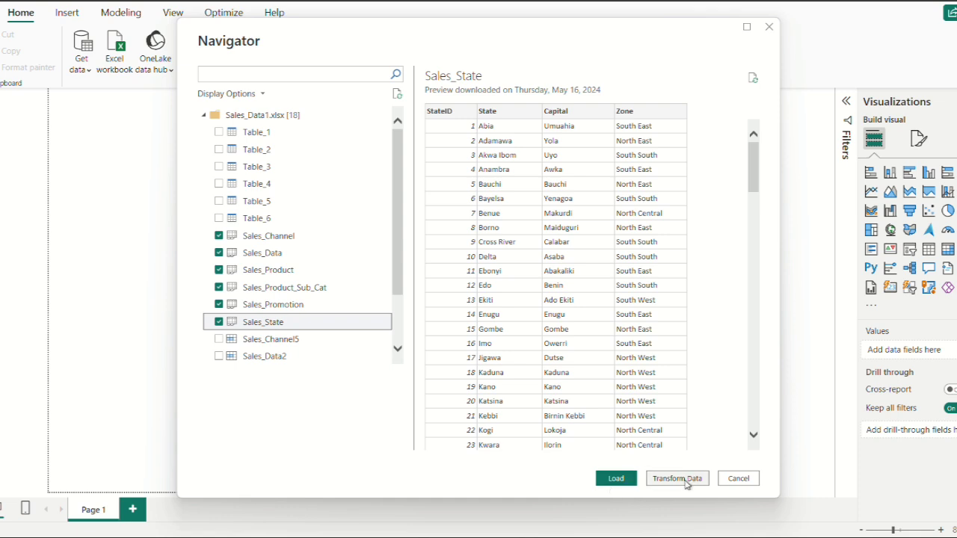
pyautogui.click(618, 479)
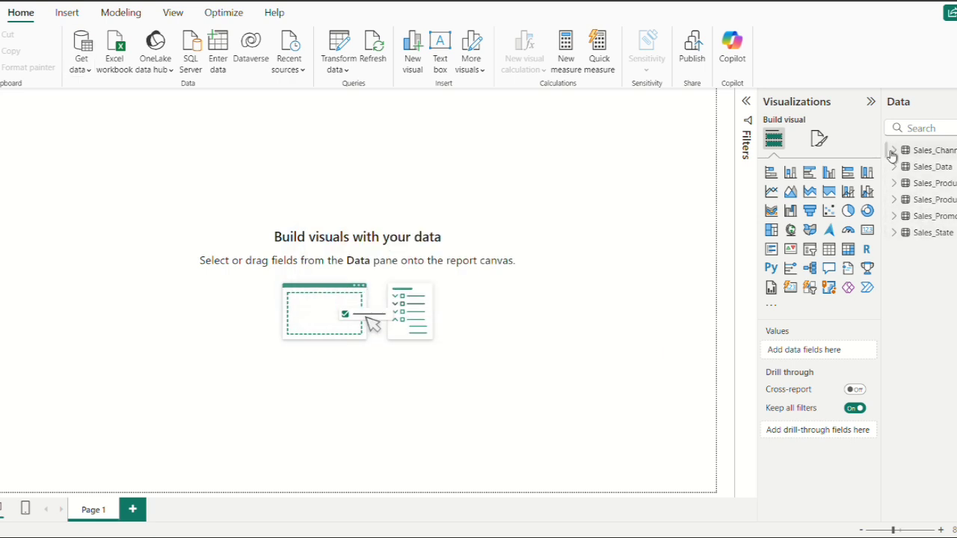
# Expand the Sales_Channel, Sales_Data and Sales_Product tables to examine their fields
pyautogui.click(893, 152)
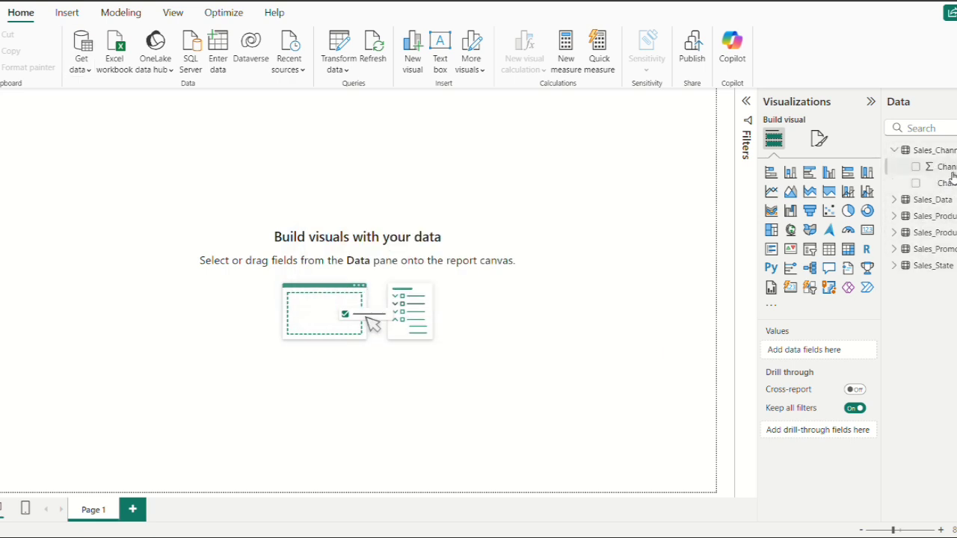
pyautogui.click(894, 200)
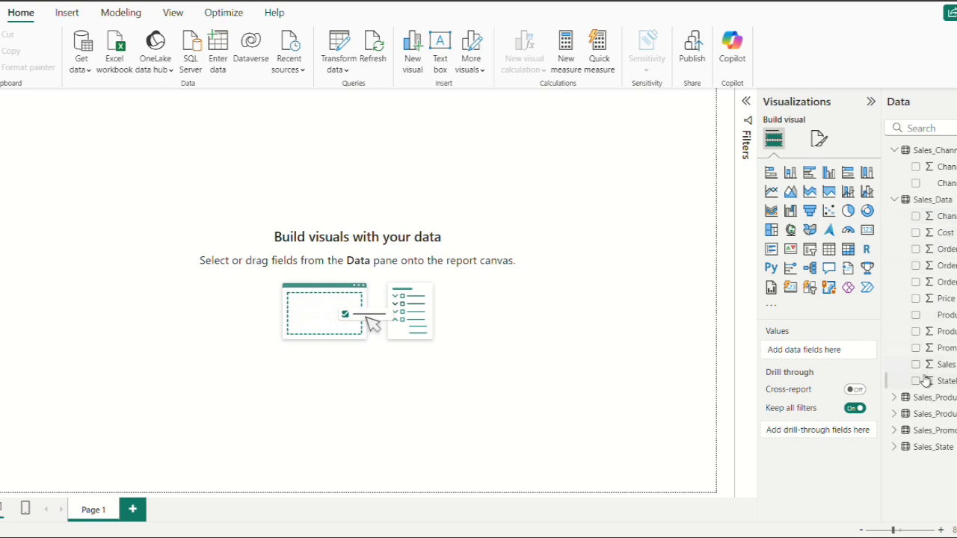
pyautogui.click(894, 397)
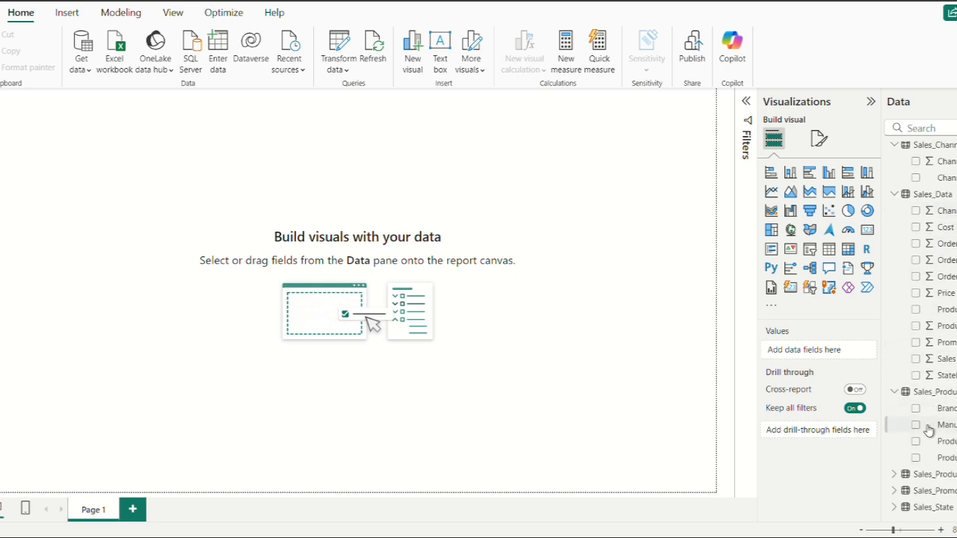
pyautogui.scroll(1, 921, 198)
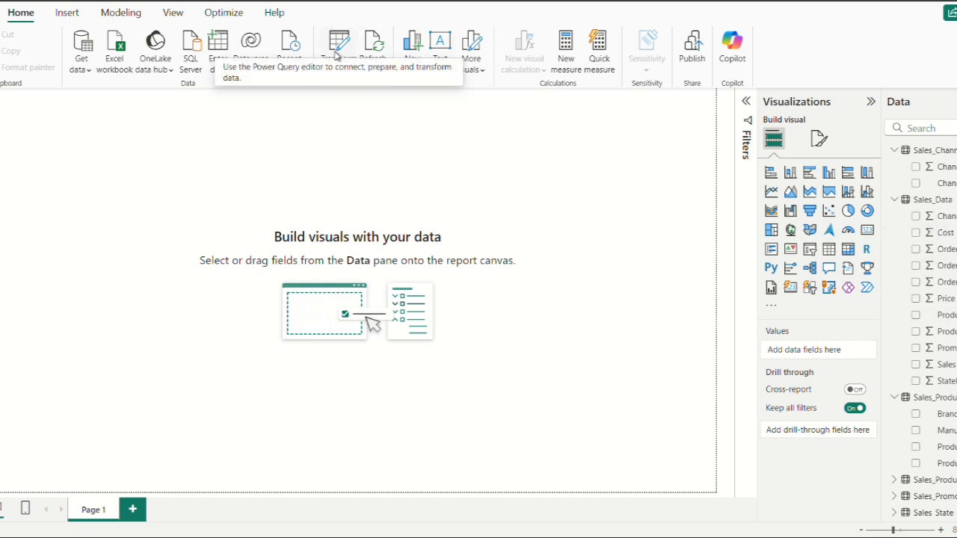
# Open the Power Query Editor to view the loaded queries, and close it to return to the report
pyautogui.click(337, 69)
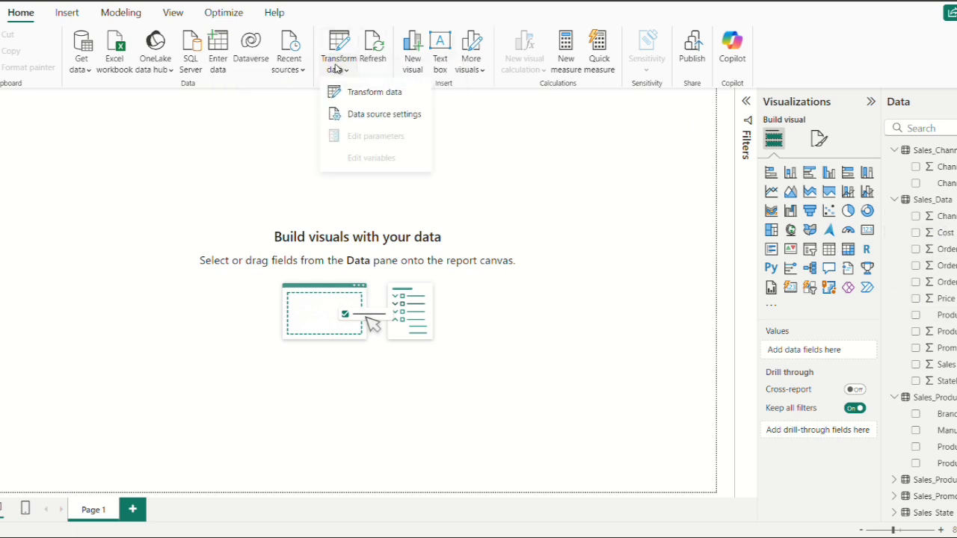
pyautogui.click(374, 96)
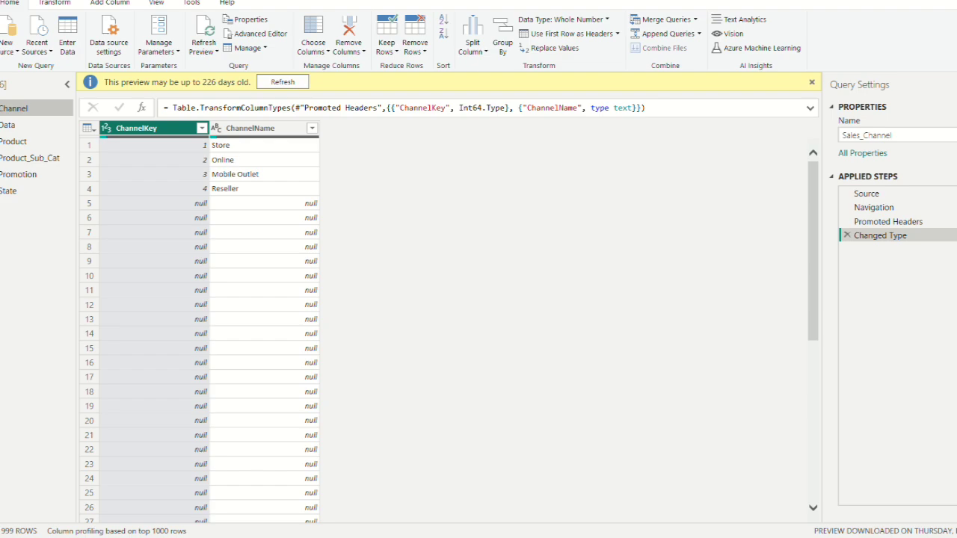
pyautogui.click(0, 52)
pyautogui.click(14, 66)
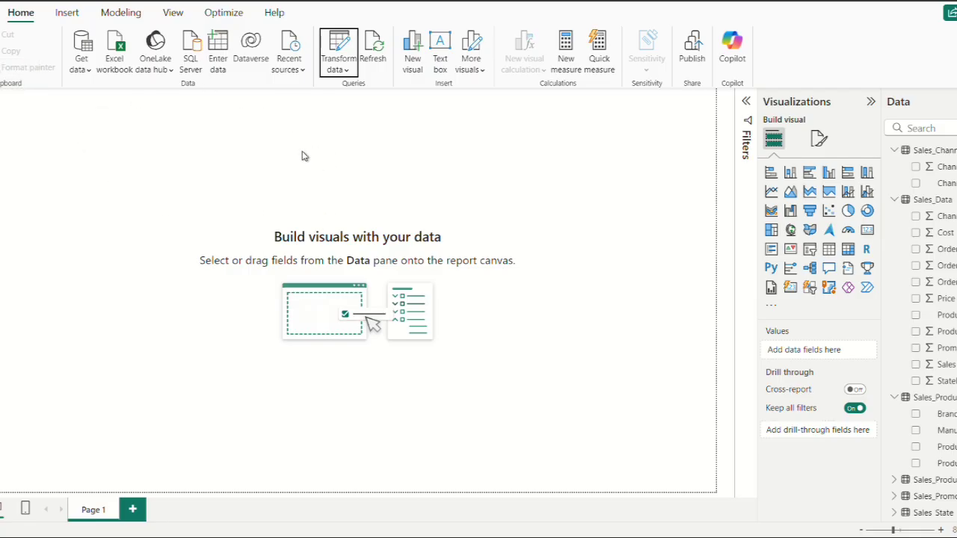
# Examine the full range of data source connectors across File, Database, Microsoft Fabric, Power Platform, Online Services and Other, and leave without connecting
pyautogui.click(76, 70)
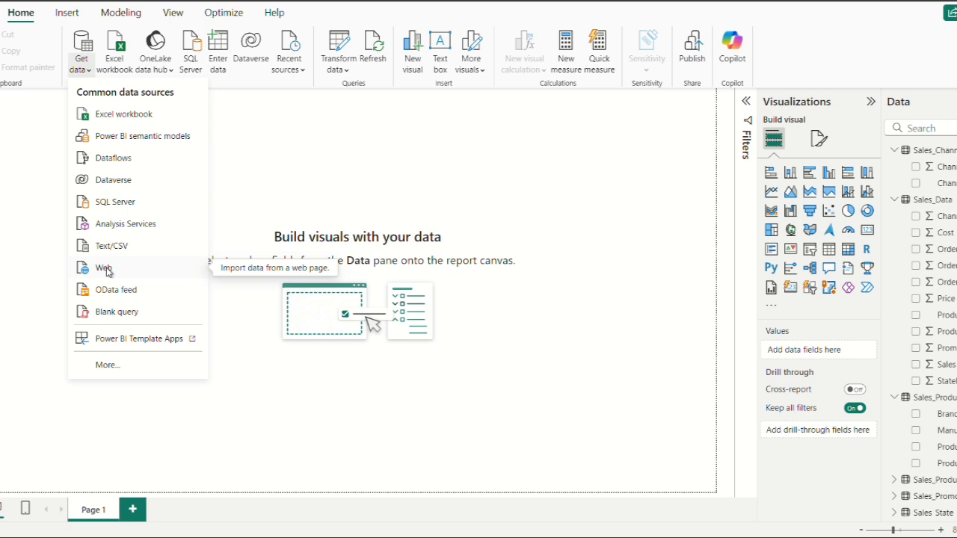
pyautogui.click(112, 365)
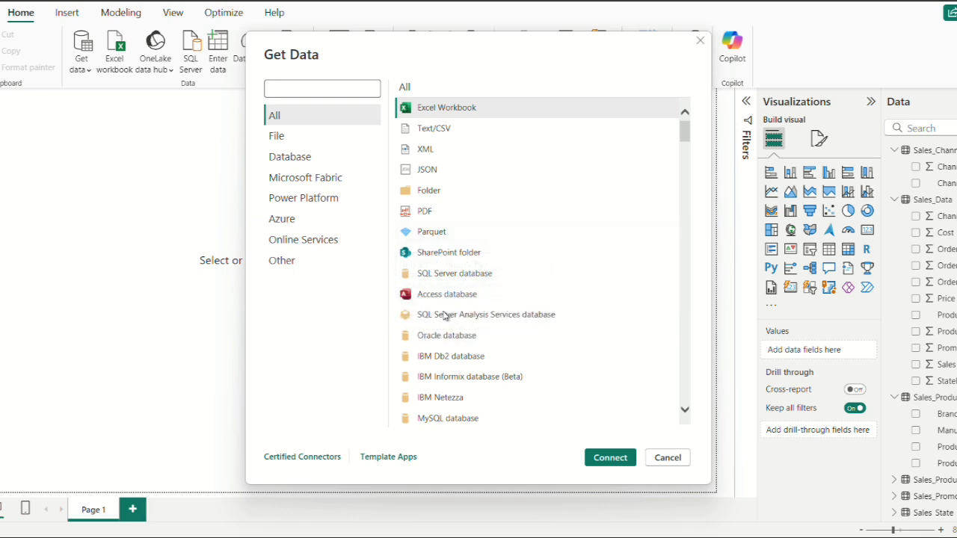
pyautogui.click(300, 139)
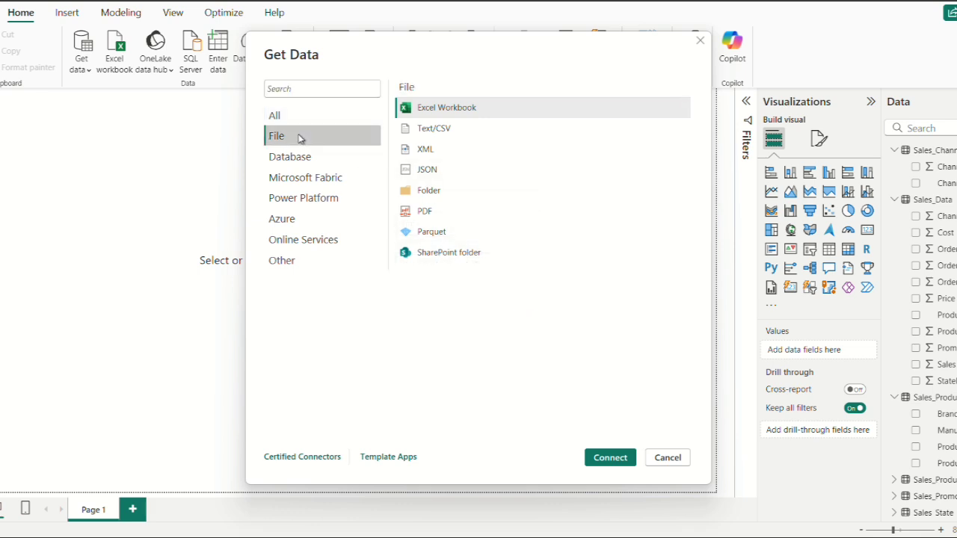
pyautogui.click(312, 158)
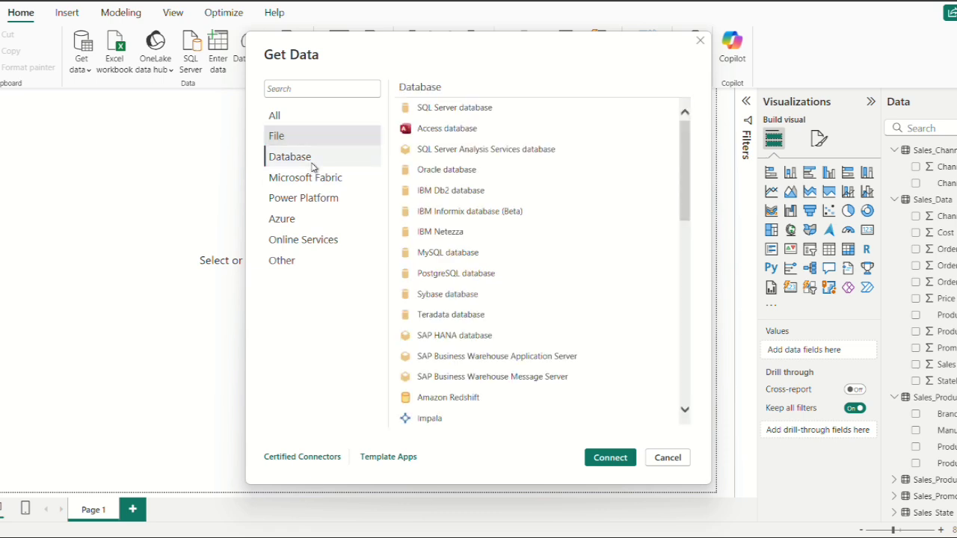
pyautogui.scroll(-8, 438, 261)
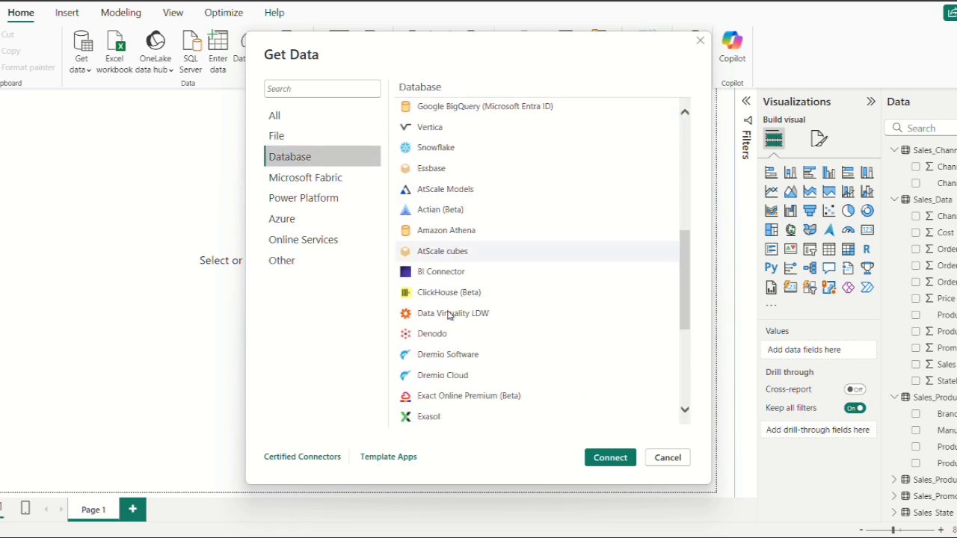
pyautogui.scroll(-2, 449, 319)
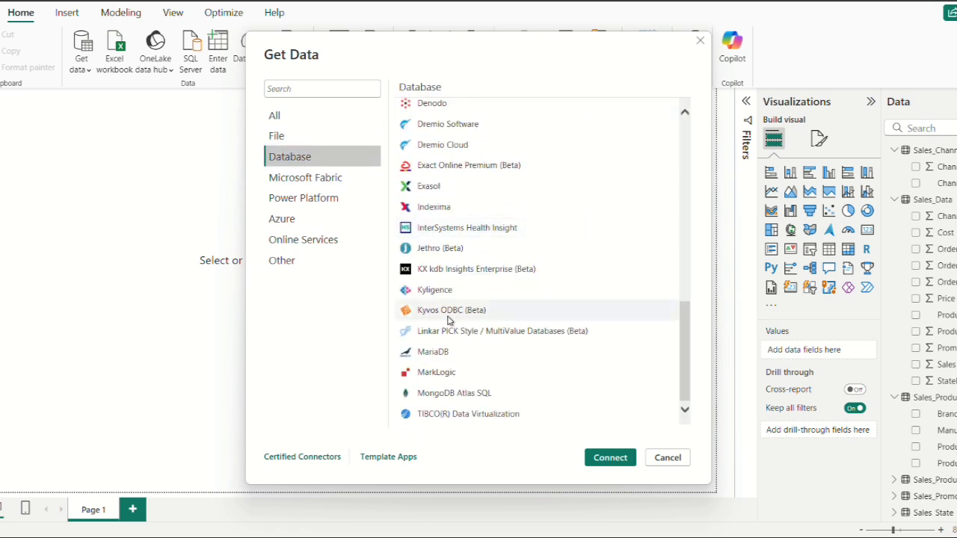
pyautogui.click(300, 182)
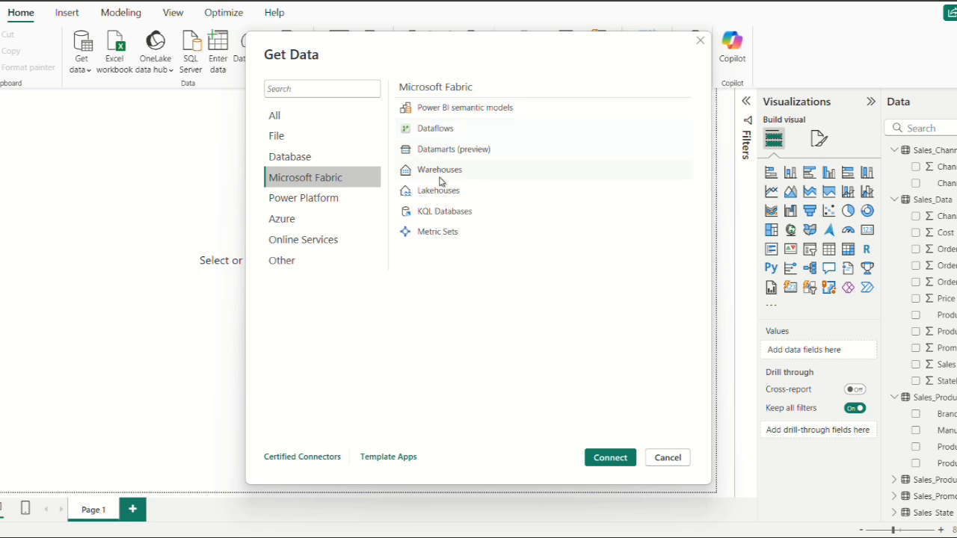
pyautogui.click(305, 203)
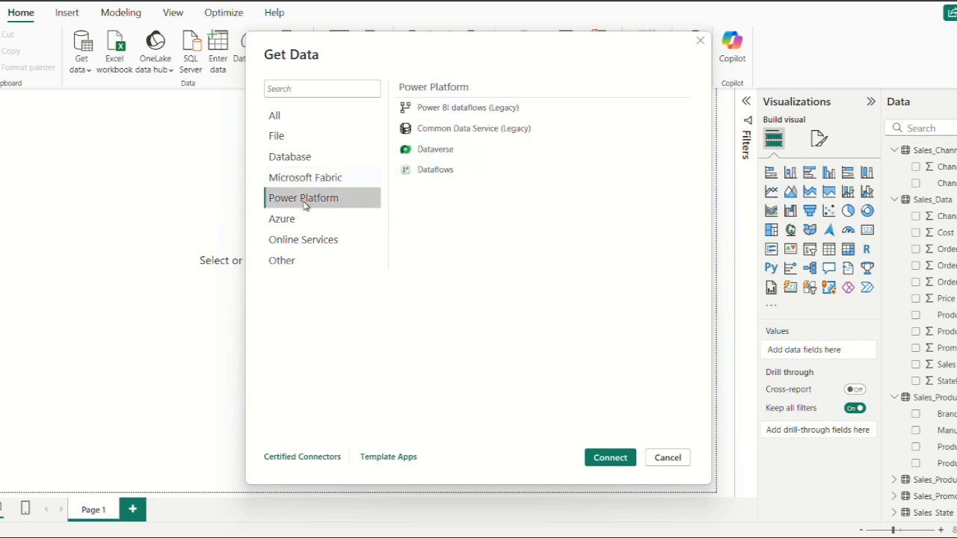
pyautogui.click(320, 239)
pyautogui.scroll(-5, 465, 207)
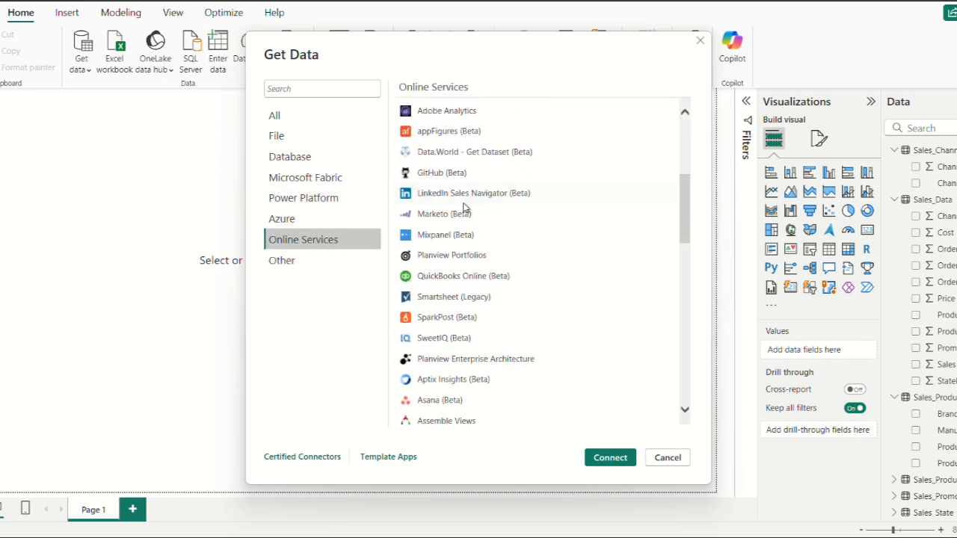
pyautogui.scroll(-8, 464, 207)
pyautogui.scroll(-4, 464, 210)
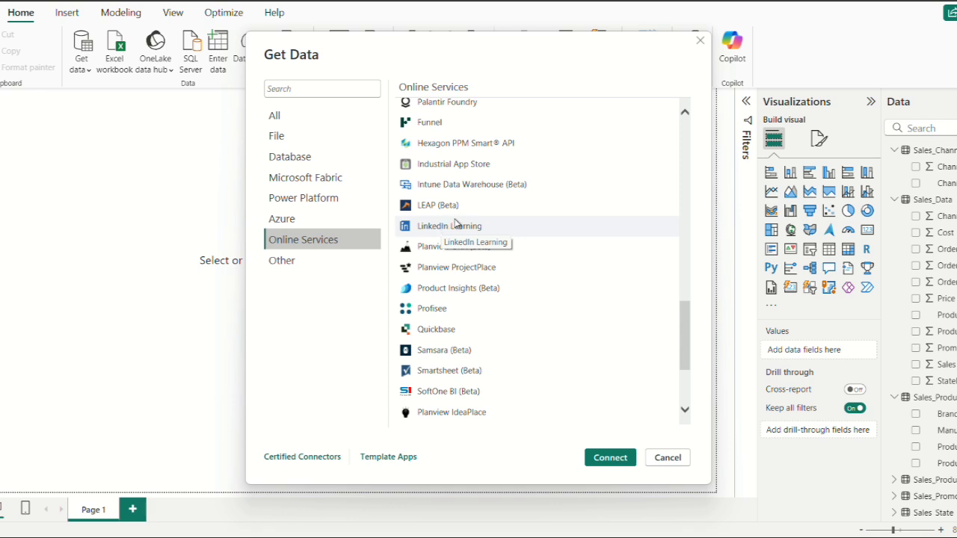
pyautogui.click(315, 266)
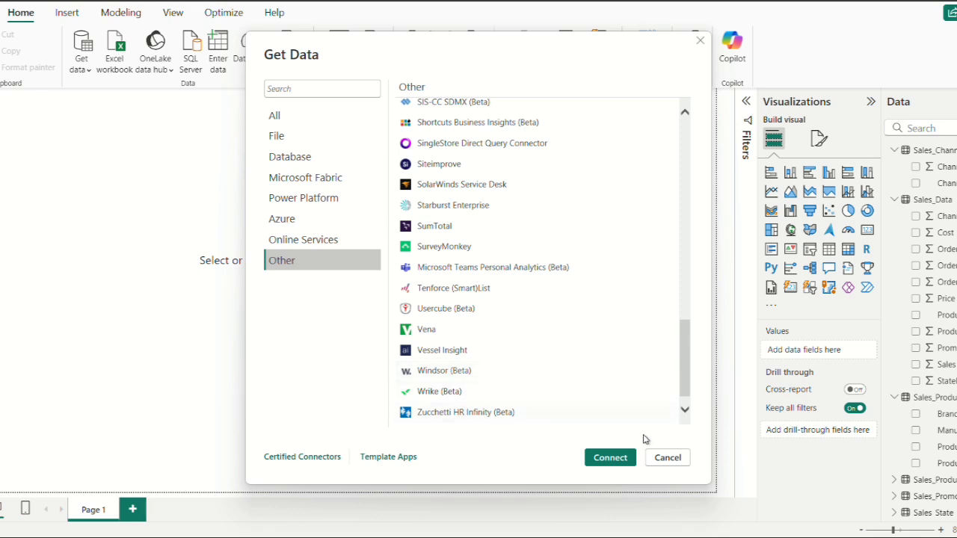
pyautogui.click(668, 457)
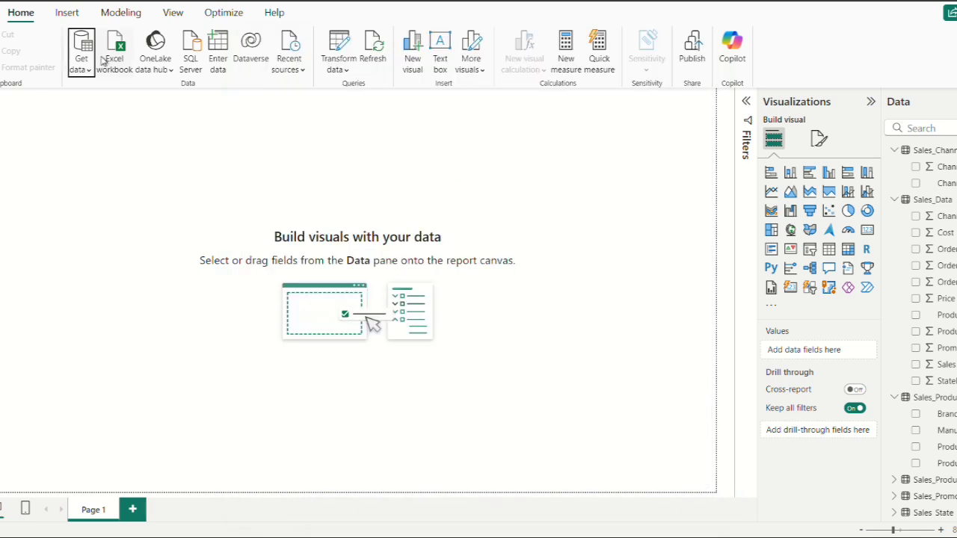